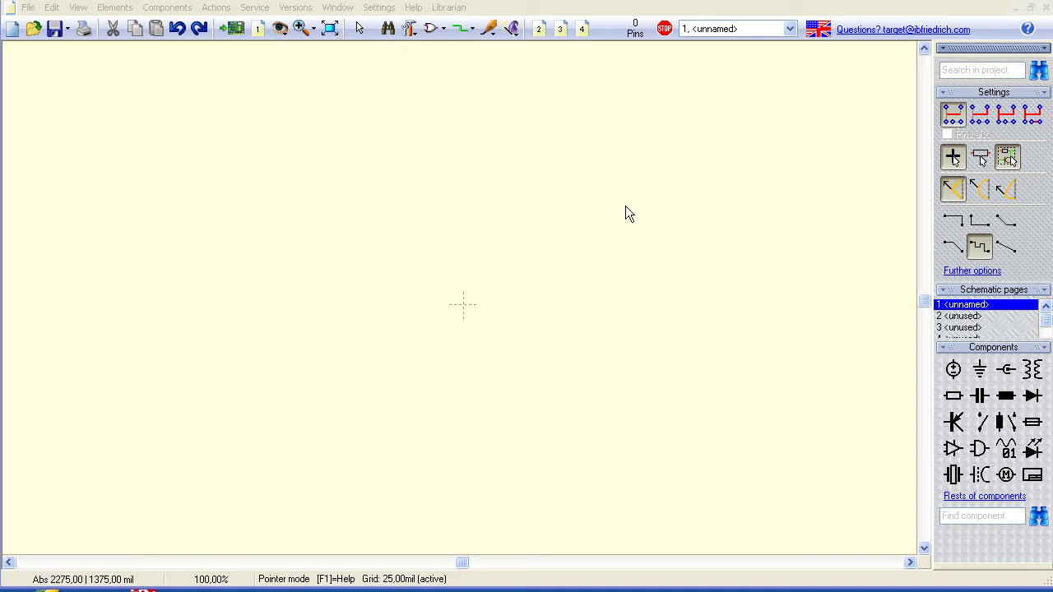
Step: Open the component import database and enter 'timer' in the Search for field
{"action": "left_click", "coordinate": [431, 31]}
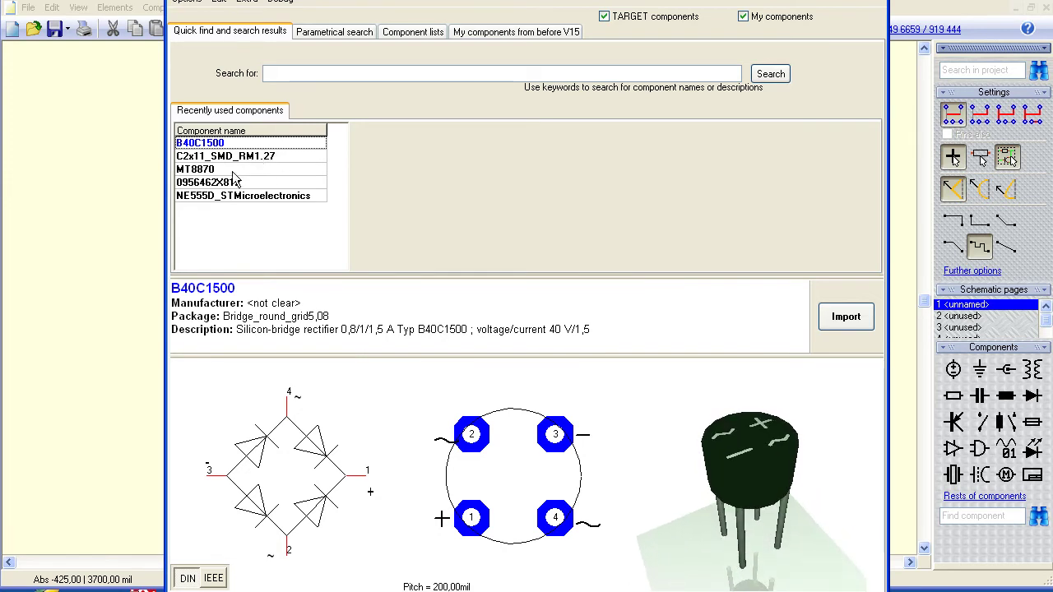
{"action": "left_click", "coordinate": [269, 73]}
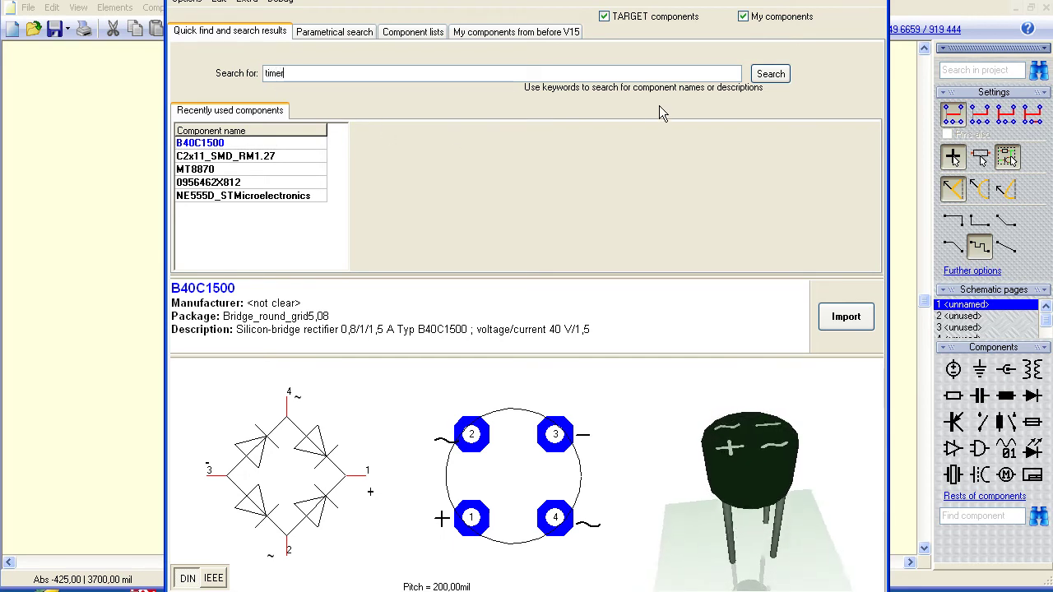
Step: Run the timer search and preview the 6840, 8253, DS1302 and ICM7555IN parts
{"action": "left_click", "coordinate": [769, 73]}
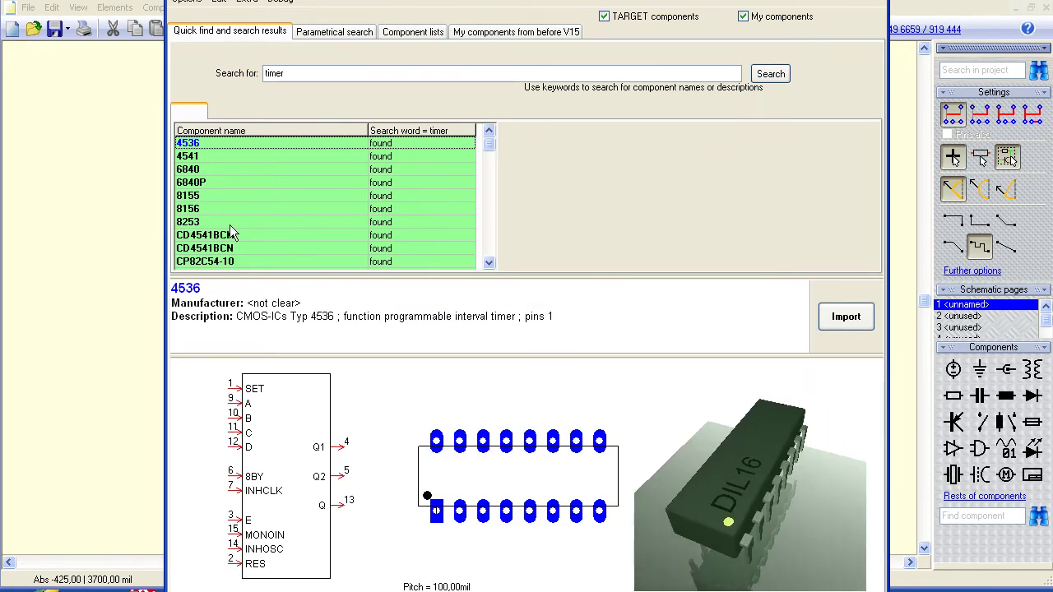
{"action": "left_click", "coordinate": [233, 171]}
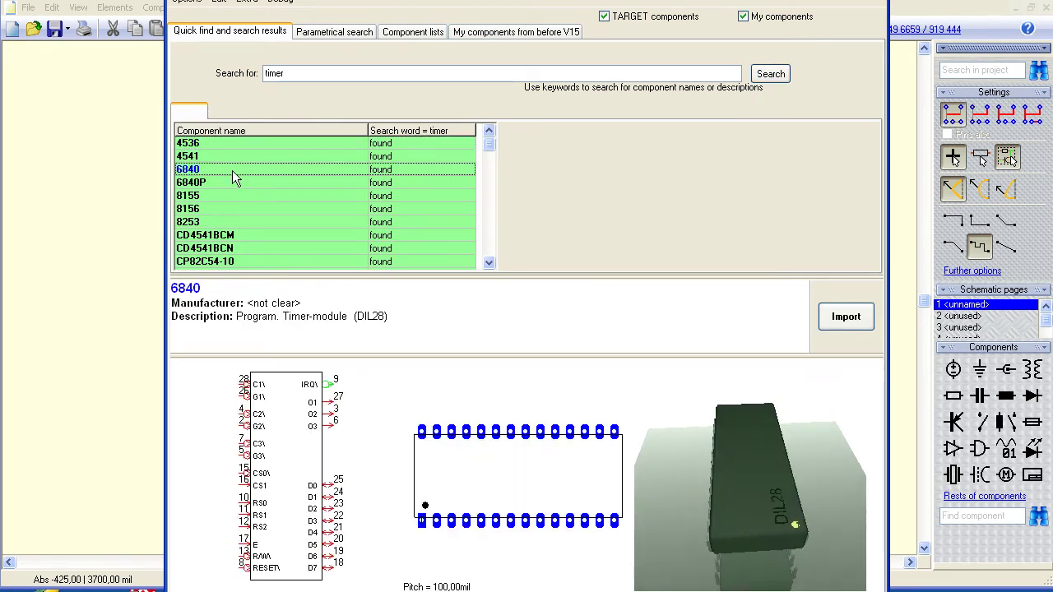
{"action": "left_click", "coordinate": [225, 221]}
{"action": "scroll", "coordinate": [267, 221], "scroll_direction": "down", "scroll_amount": 10}
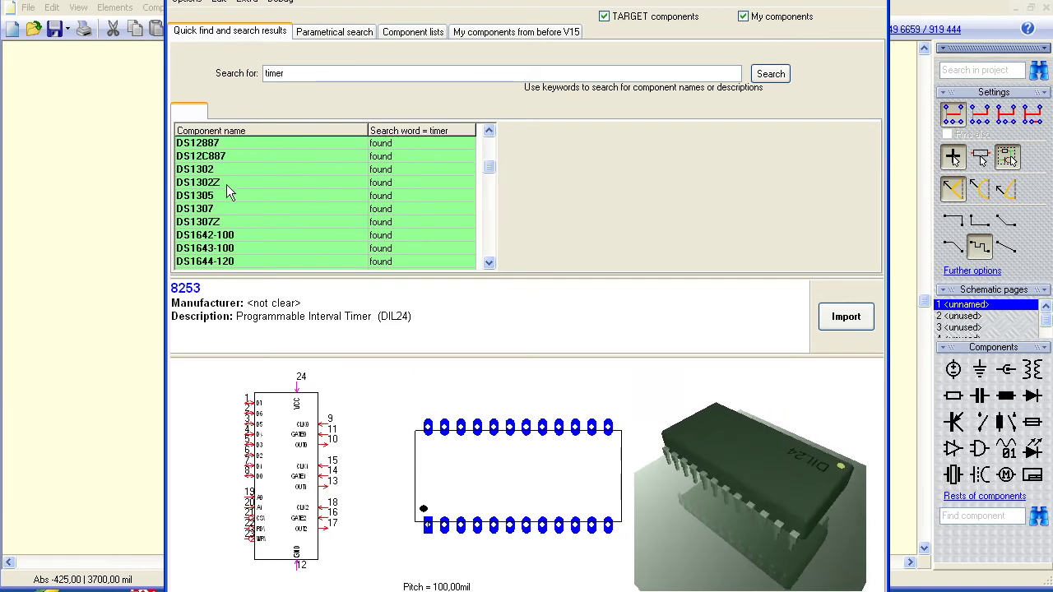
{"action": "left_click", "coordinate": [206, 169]}
{"action": "scroll", "coordinate": [245, 176], "scroll_direction": "down", "scroll_amount": 10}
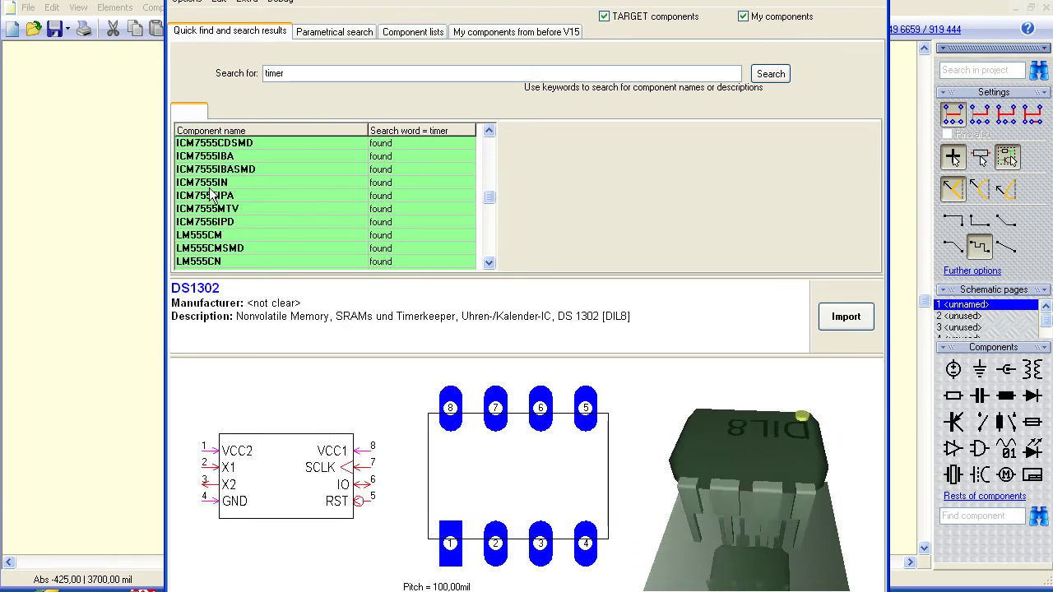
{"action": "left_click", "coordinate": [211, 182]}
Step: Scroll further and preview NE555D_STMicroelectronics, a Mixed Signal Microcontroller and MC68HC908GP32CFB
{"action": "scroll", "coordinate": [211, 195], "scroll_direction": "down", "scroll_amount": 2}
{"action": "scroll", "coordinate": [212, 196], "scroll_direction": "down", "scroll_amount": 5}
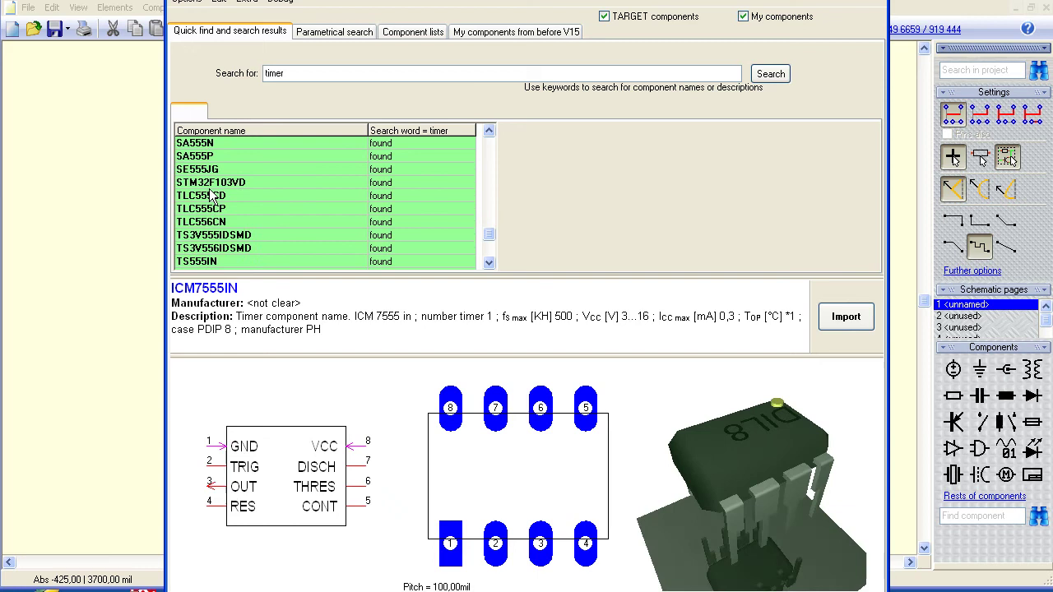
{"action": "scroll", "coordinate": [211, 195], "scroll_direction": "down", "scroll_amount": 3}
{"action": "scroll", "coordinate": [211, 195], "scroll_direction": "up", "scroll_amount": 6}
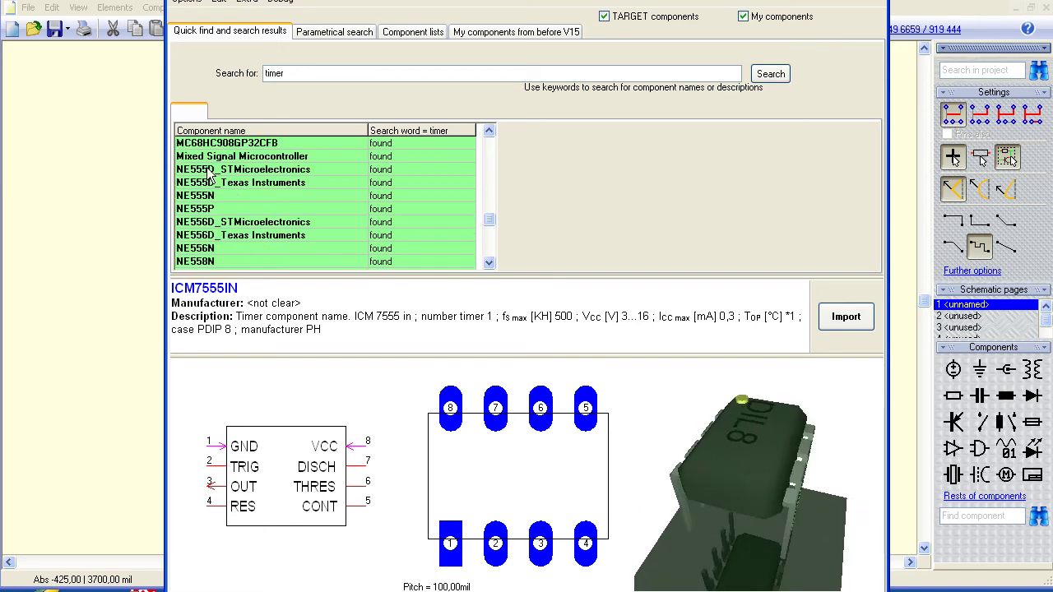
{"action": "left_click", "coordinate": [211, 170]}
{"action": "left_click", "coordinate": [216, 155]}
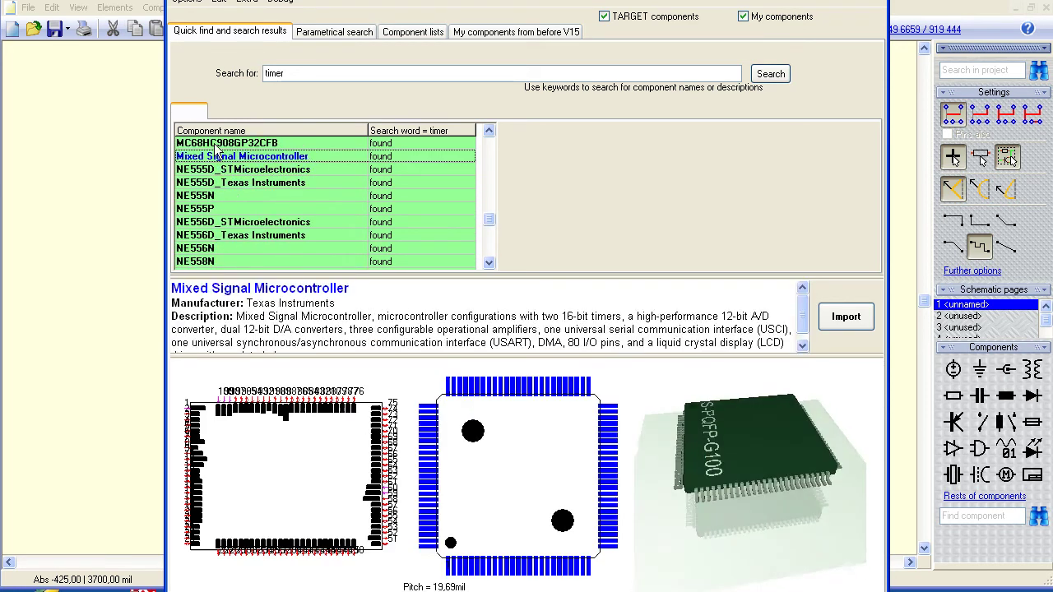
{"action": "left_click", "coordinate": [218, 144]}
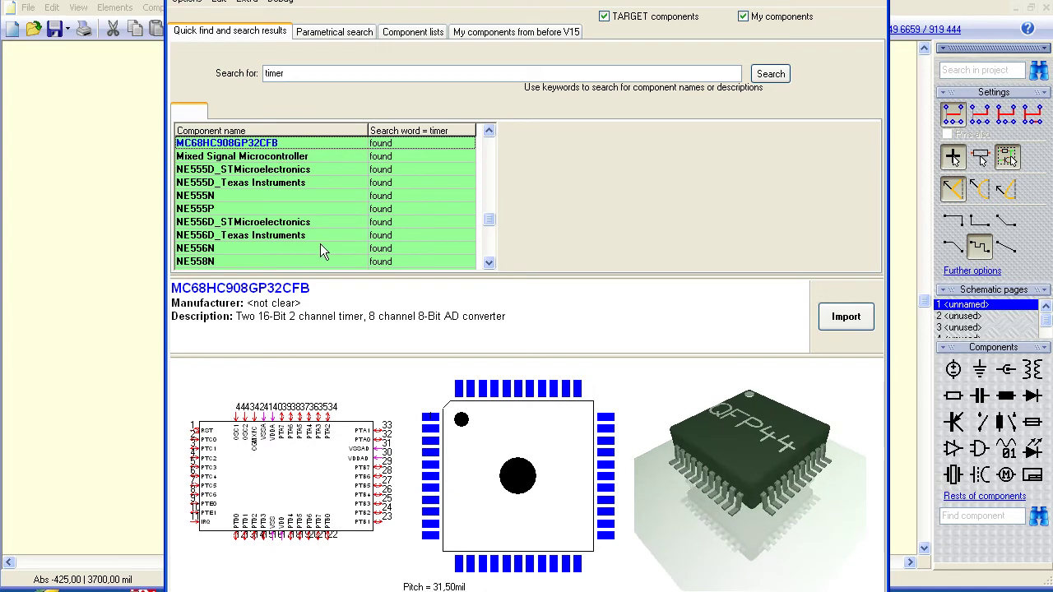
{"action": "left_click_drag", "start_coordinate": [489, 219], "coordinate": [490, 142]}
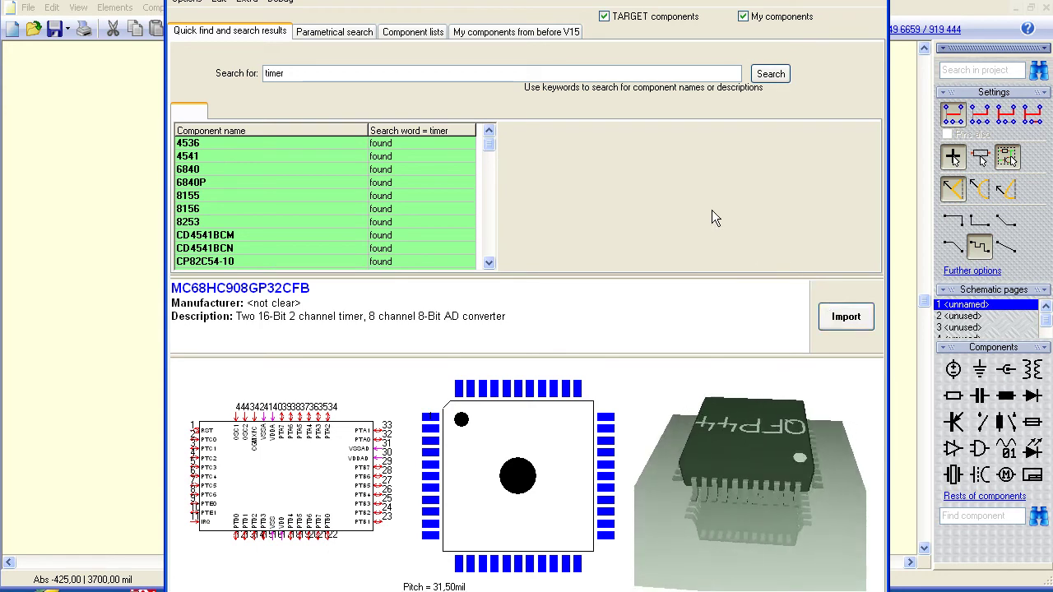
Step: Try the Schottky diode component type, then go back to the parametric search form
{"action": "left_click", "coordinate": [321, 35]}
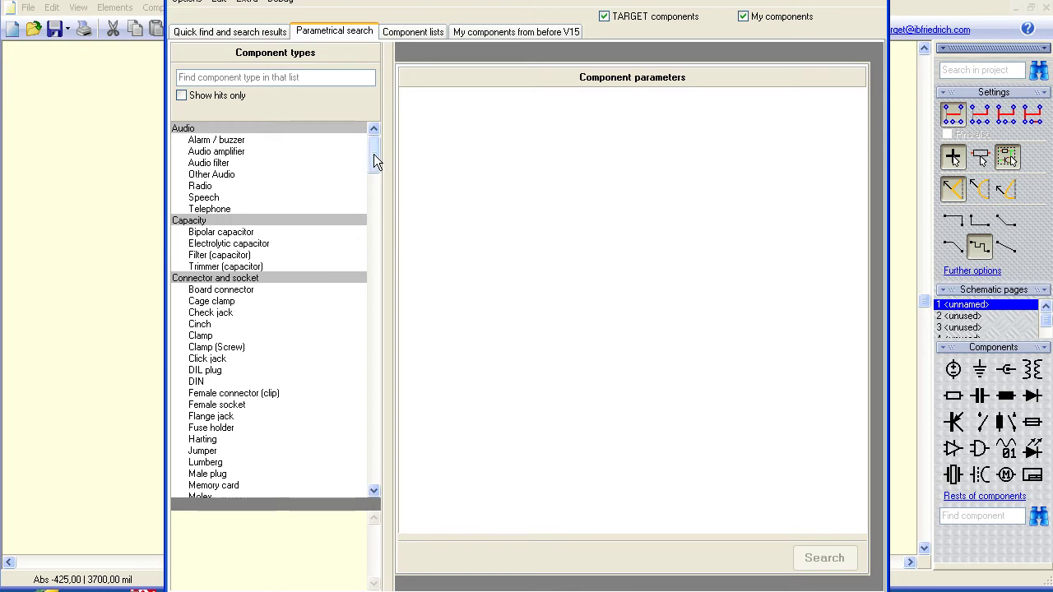
{"action": "left_click_drag", "start_coordinate": [374, 154], "coordinate": [377, 211]}
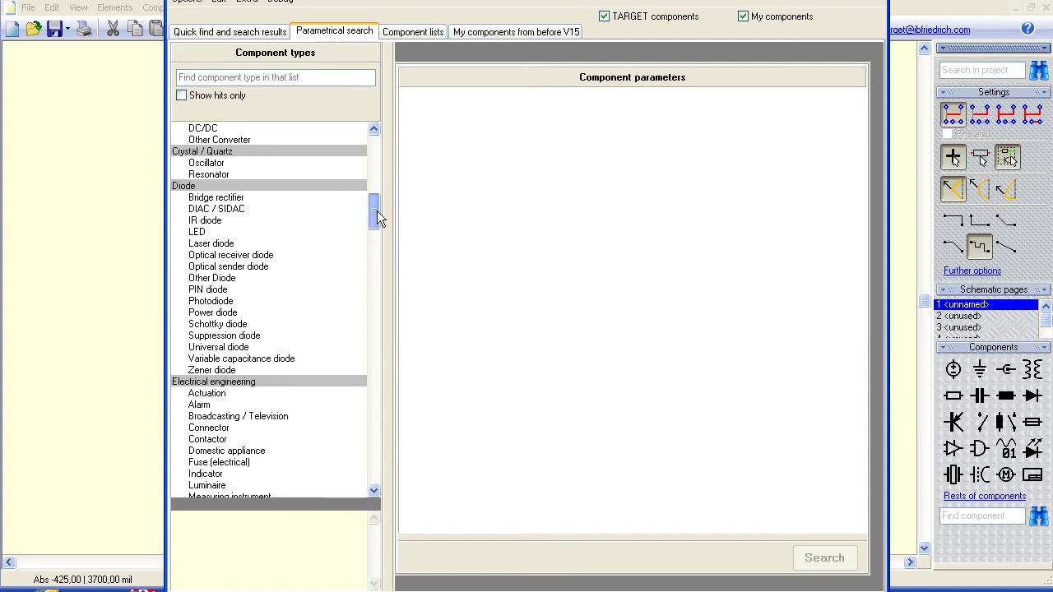
{"action": "double_click", "coordinate": [219, 325]}
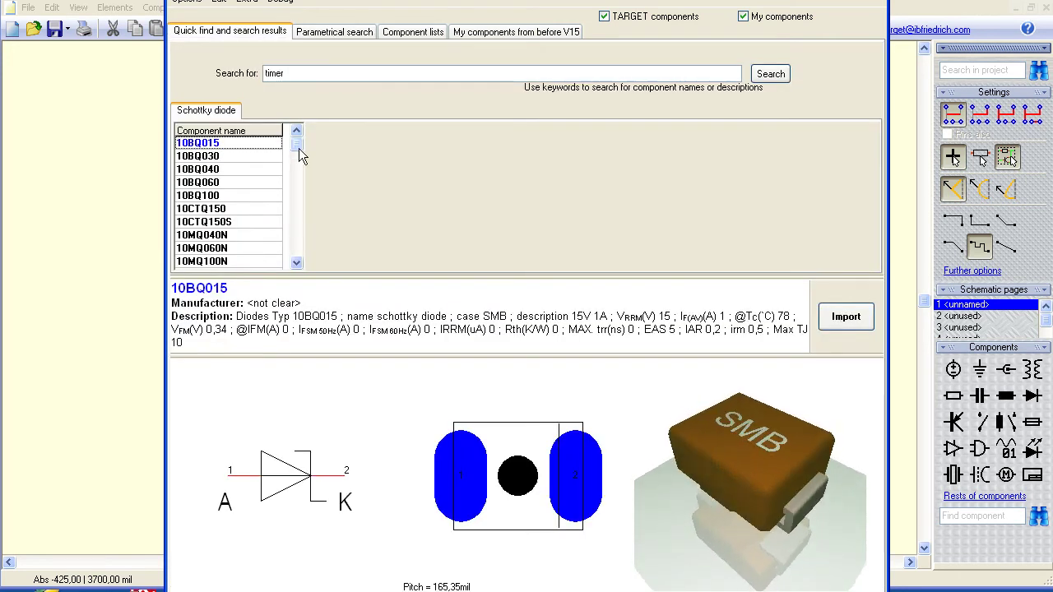
{"action": "mouse_move", "coordinate": [299, 148]}
{"action": "left_mouse_down"}
{"action": "mouse_move", "coordinate": [299, 184]}
{"action": "mouse_move", "coordinate": [297, 142]}
{"action": "left_mouse_up"}
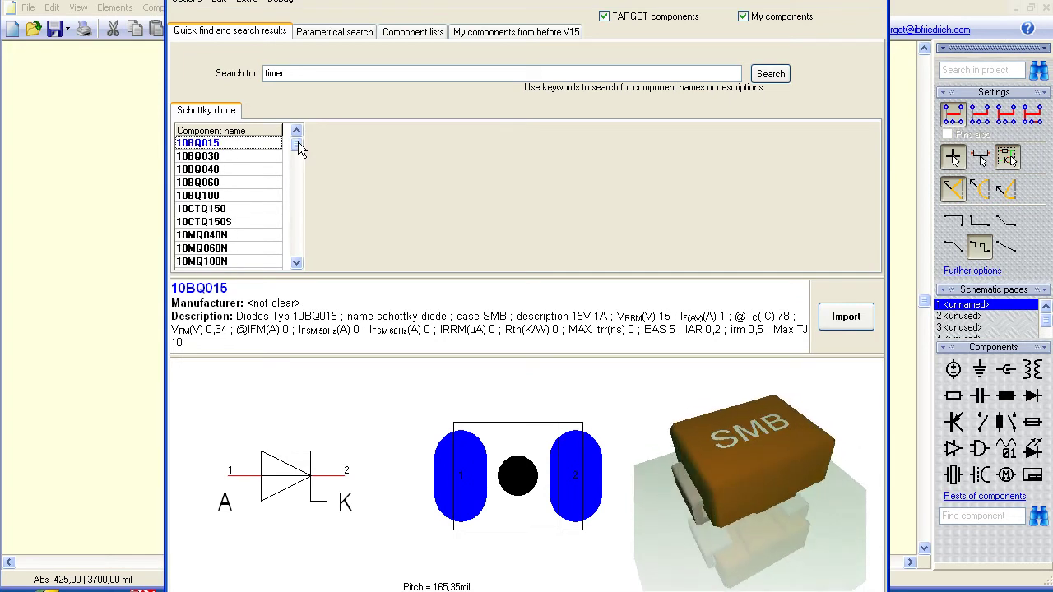
{"action": "left_click", "coordinate": [334, 31]}
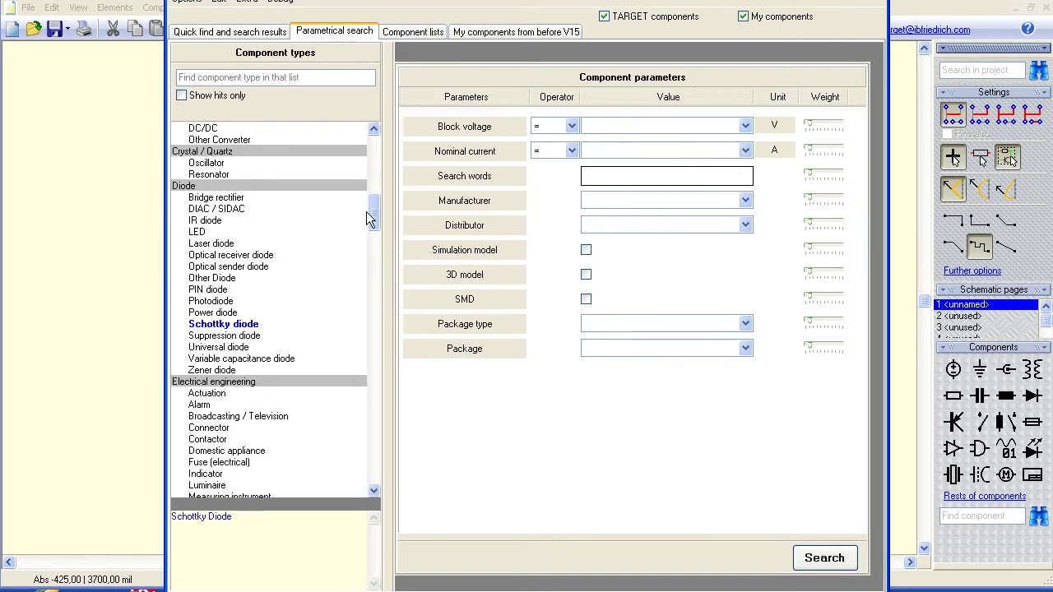
{"action": "left_click_drag", "start_coordinate": [368, 212], "coordinate": [371, 428]}
Step: Search for Timer parts from STMicroelectronics restricted to SMD packages
{"action": "left_click", "coordinate": [214, 371]}
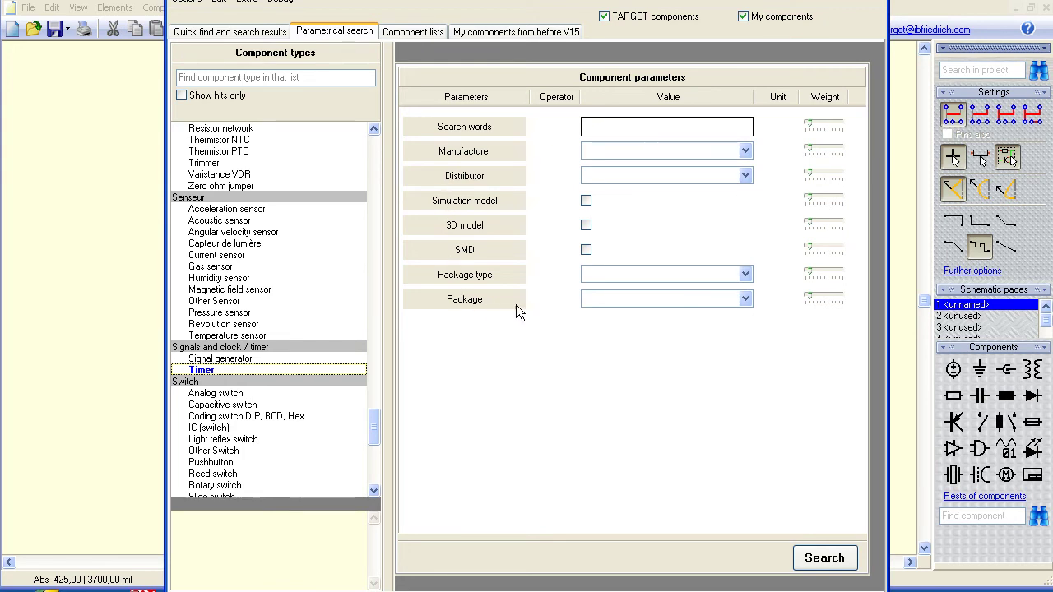
{"action": "left_click", "coordinate": [746, 152]}
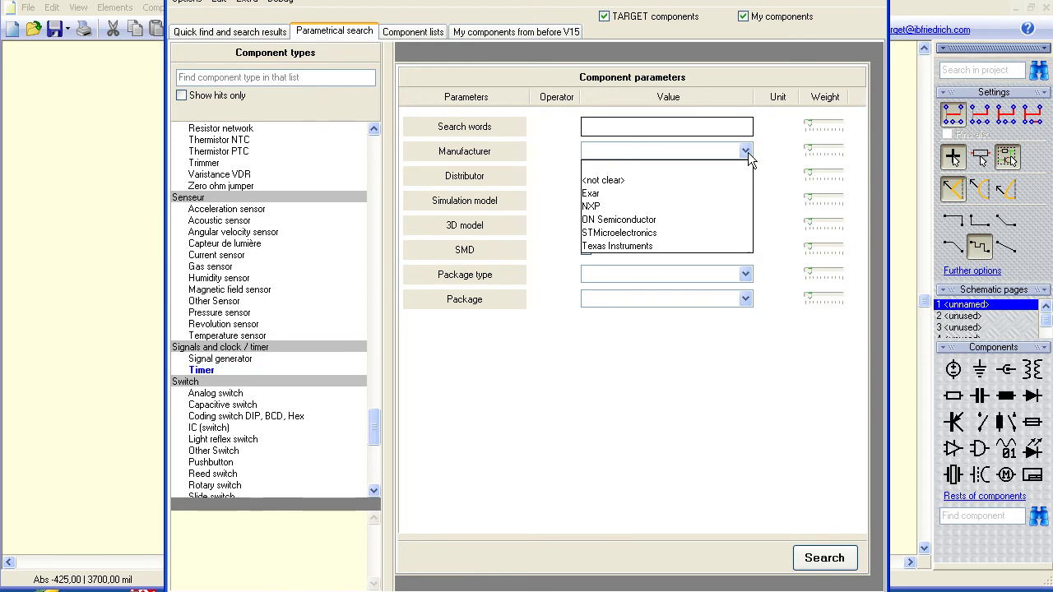
{"action": "left_click", "coordinate": [650, 234]}
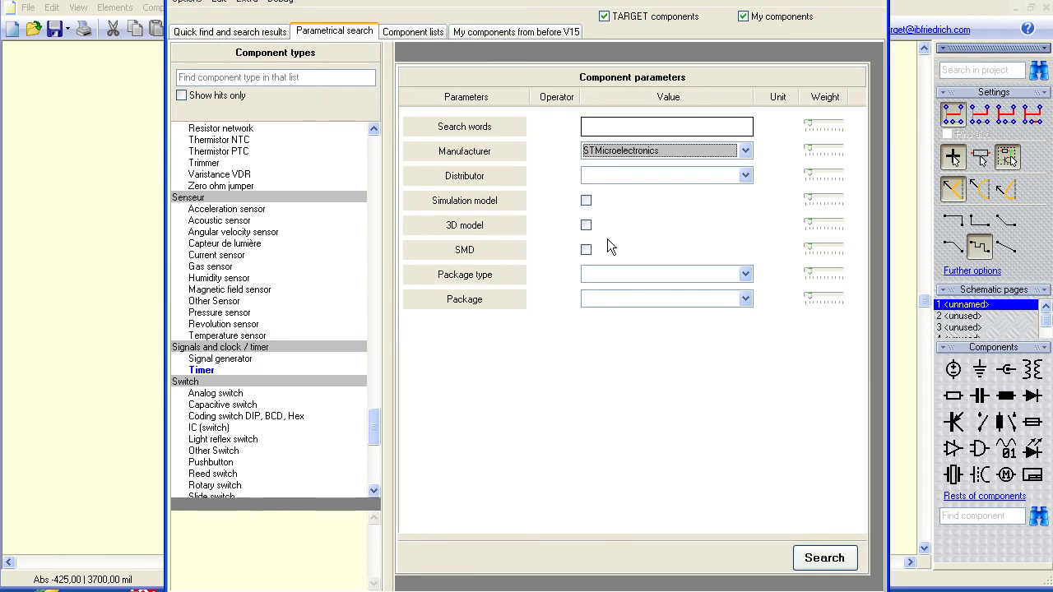
{"action": "left_click", "coordinate": [586, 250]}
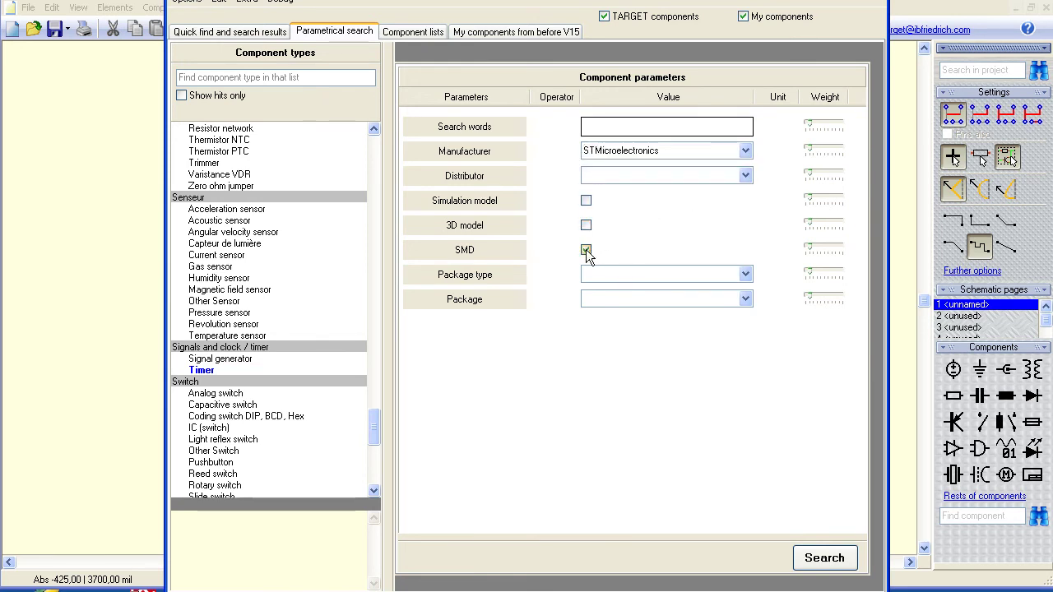
{"action": "left_click", "coordinate": [825, 559]}
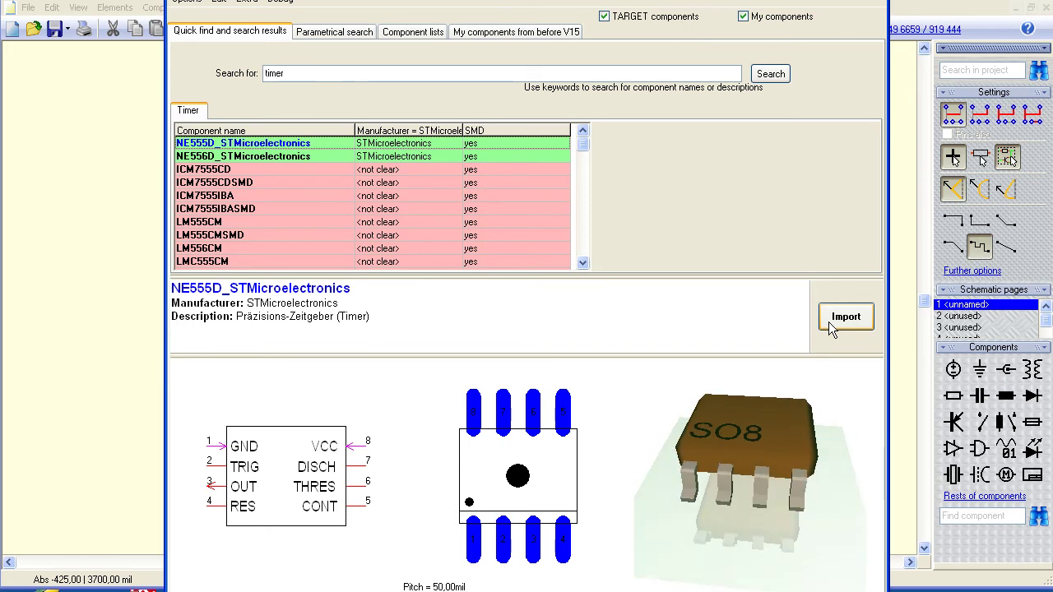
Step: Show the 'Last used component' list
{"action": "left_click", "coordinate": [412, 34]}
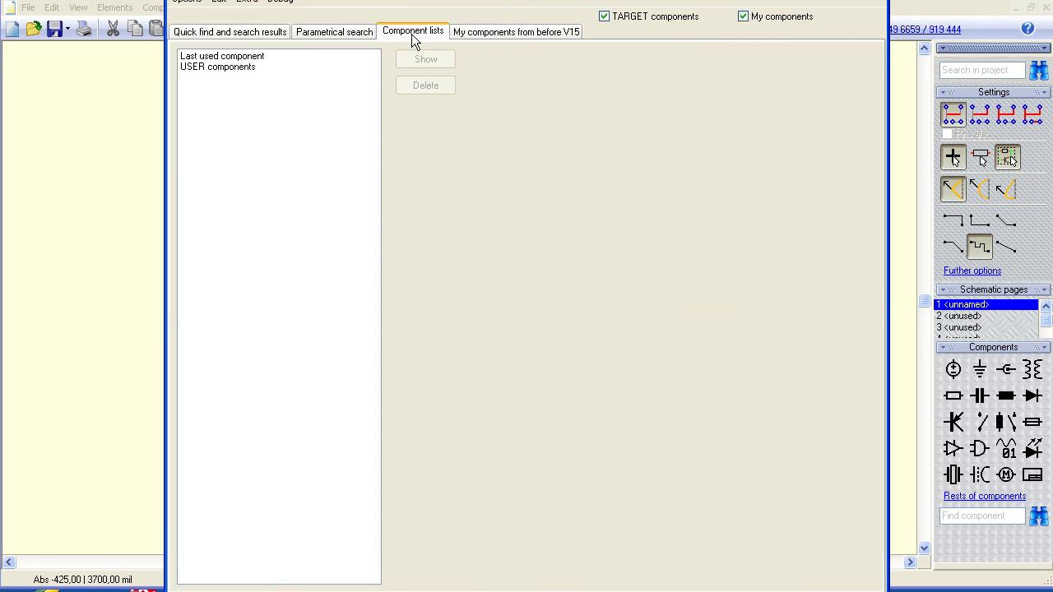
{"action": "left_click", "coordinate": [240, 58]}
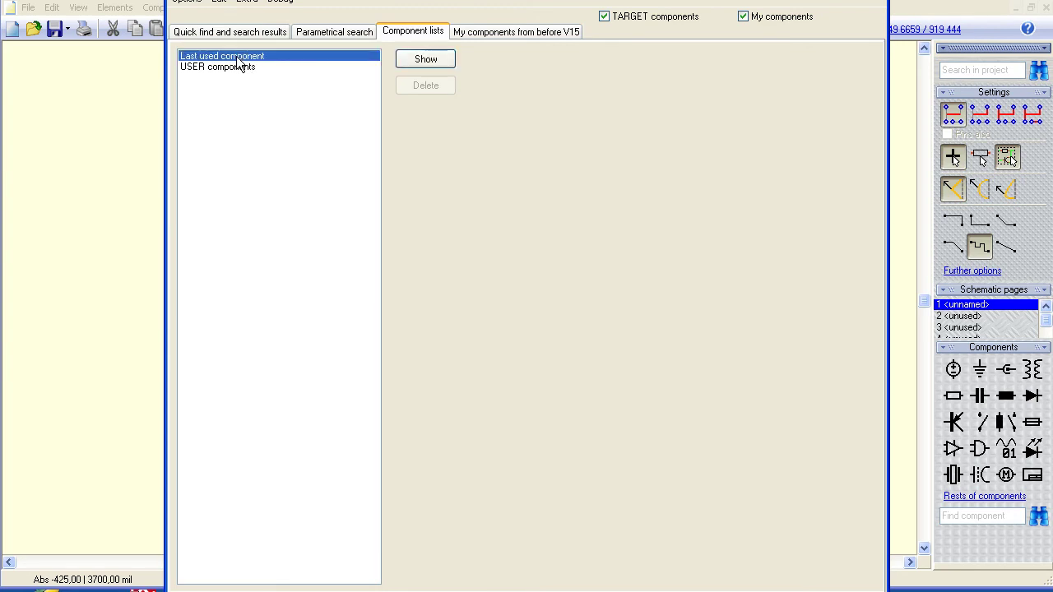
{"action": "left_click", "coordinate": [426, 59]}
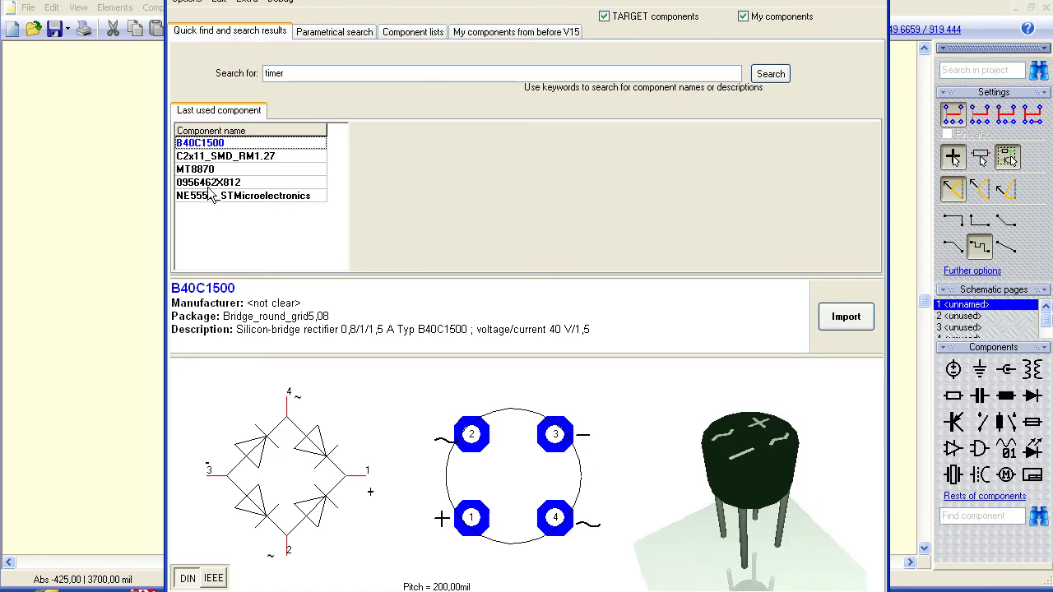
Step: Show the 'USER components' list, then view the 'My components from before V15' libraries
{"action": "left_click", "coordinate": [417, 35]}
{"action": "left_click", "coordinate": [207, 67]}
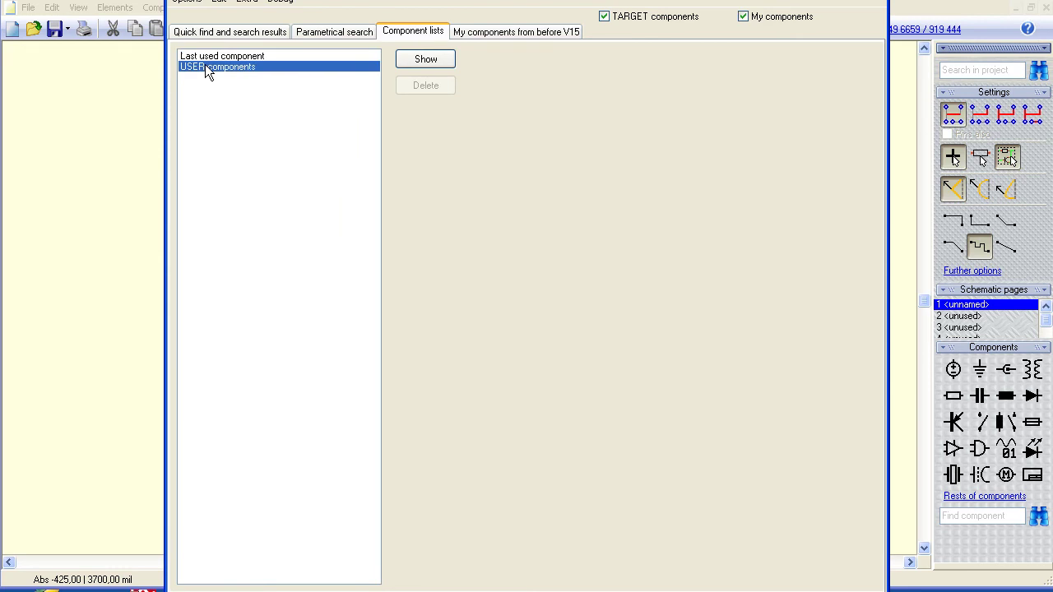
{"action": "left_click", "coordinate": [420, 59]}
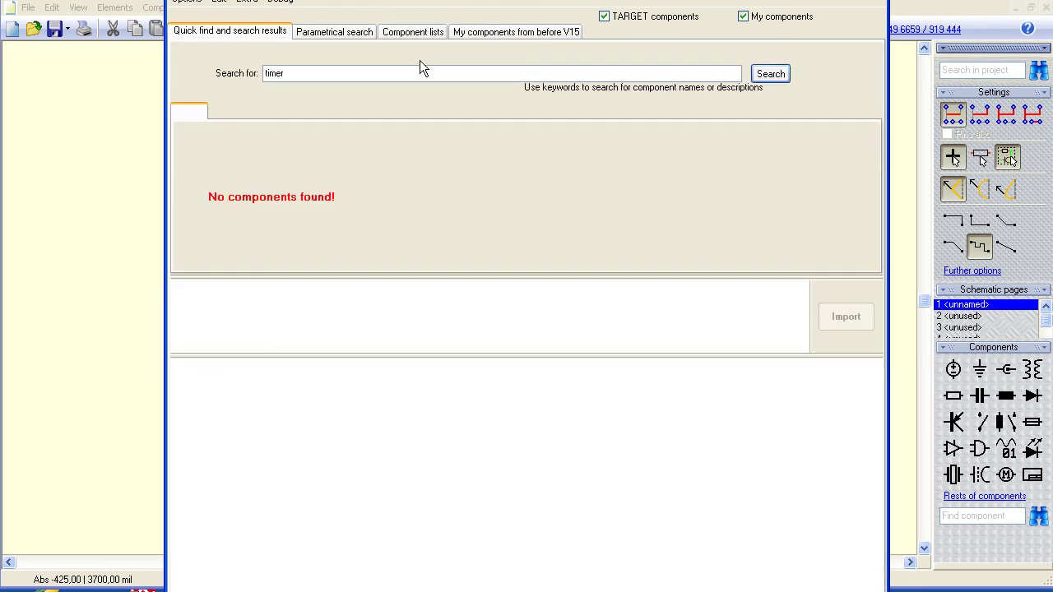
{"action": "left_click", "coordinate": [508, 32]}
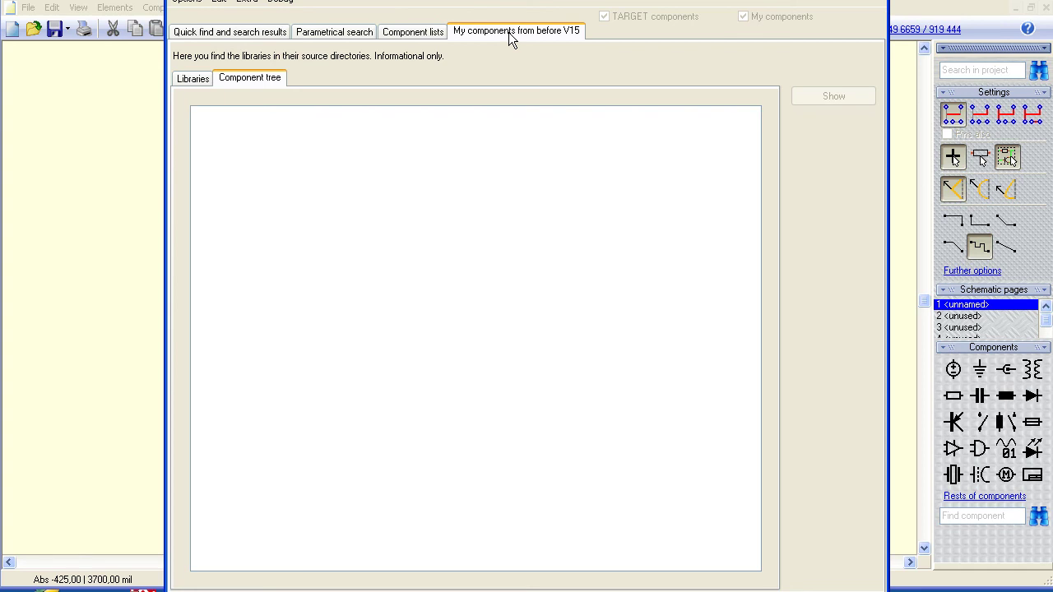
Step: Search timers with manufacturer Texas Instruments and the SMD filter removed
{"action": "left_click", "coordinate": [333, 33]}
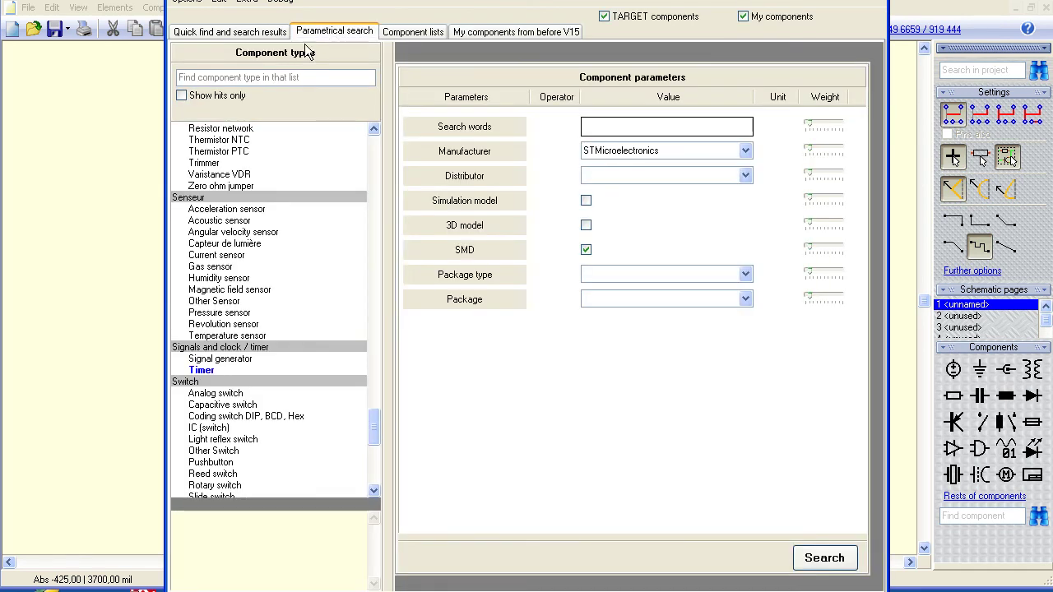
{"action": "left_click", "coordinate": [745, 153]}
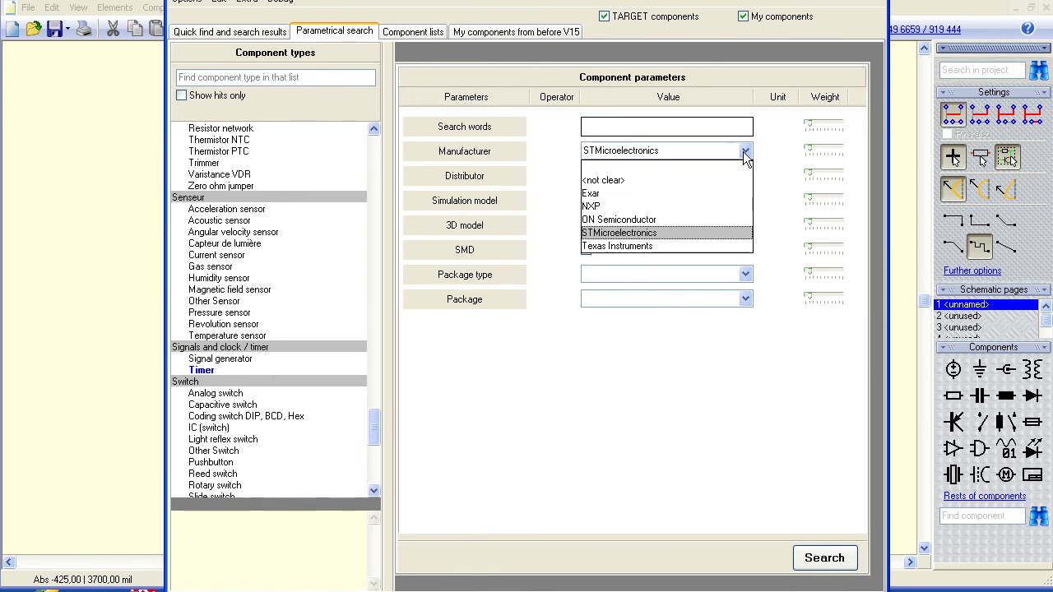
{"action": "left_click", "coordinate": [646, 246]}
{"action": "left_click", "coordinate": [585, 251]}
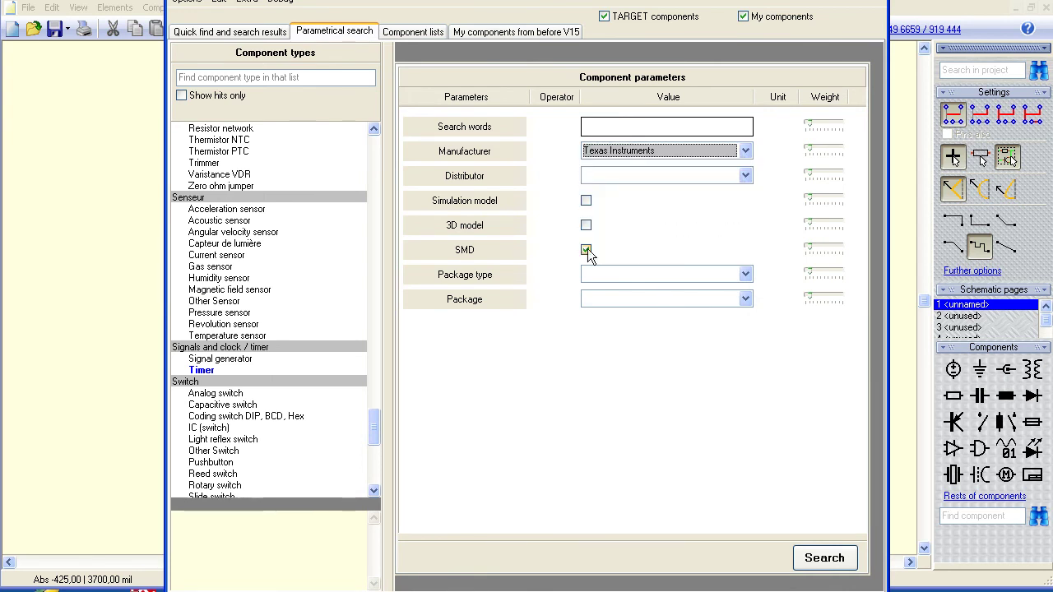
{"action": "left_click", "coordinate": [586, 249]}
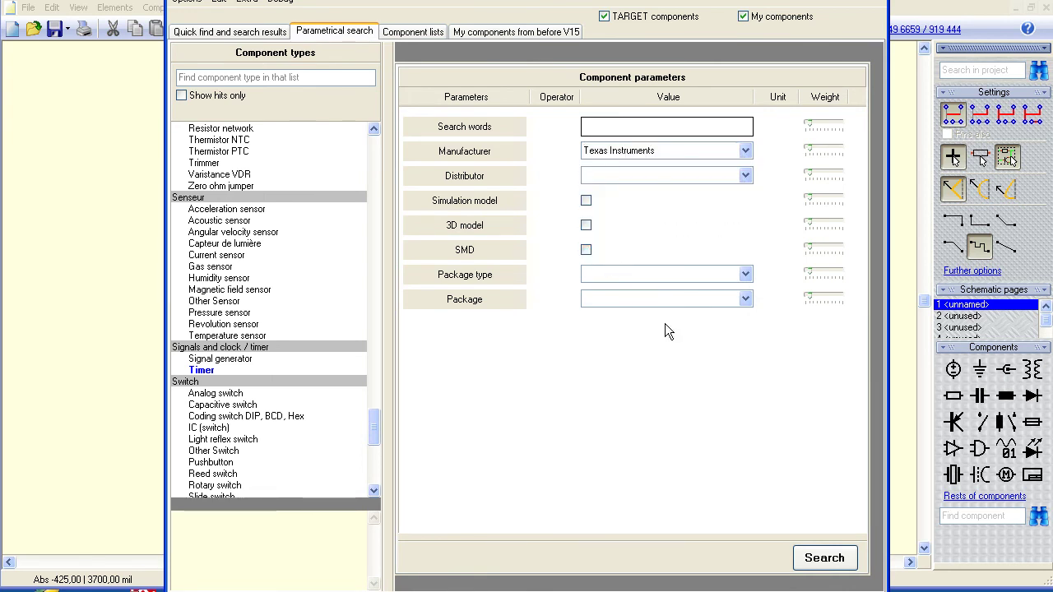
{"action": "left_click", "coordinate": [827, 558]}
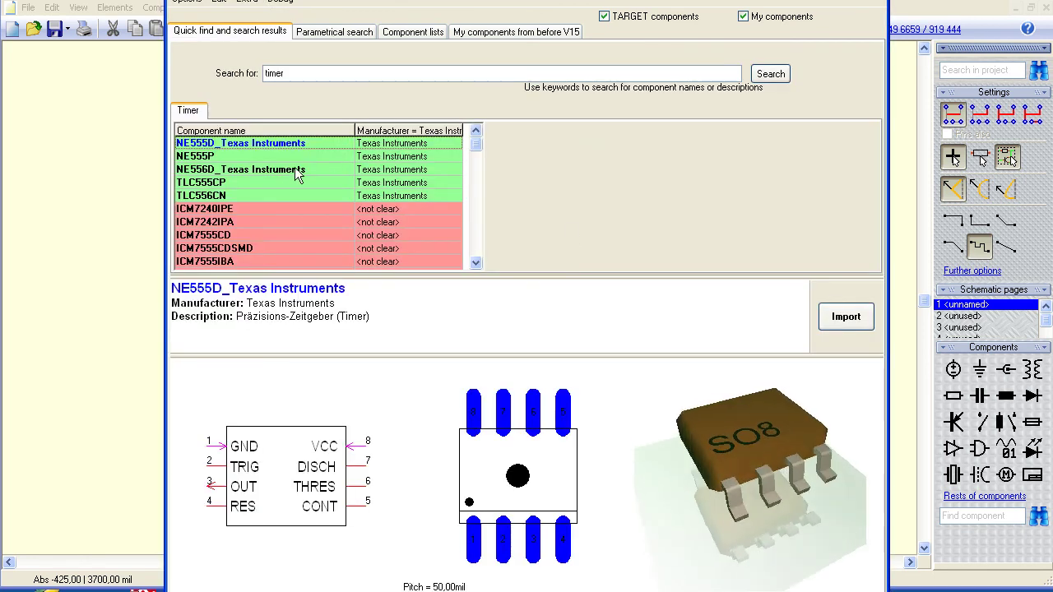
Step: Compare TLC555CP, NE556D and NE555P, then import NE555D_Texas Instruments
{"action": "left_click", "coordinate": [265, 183]}
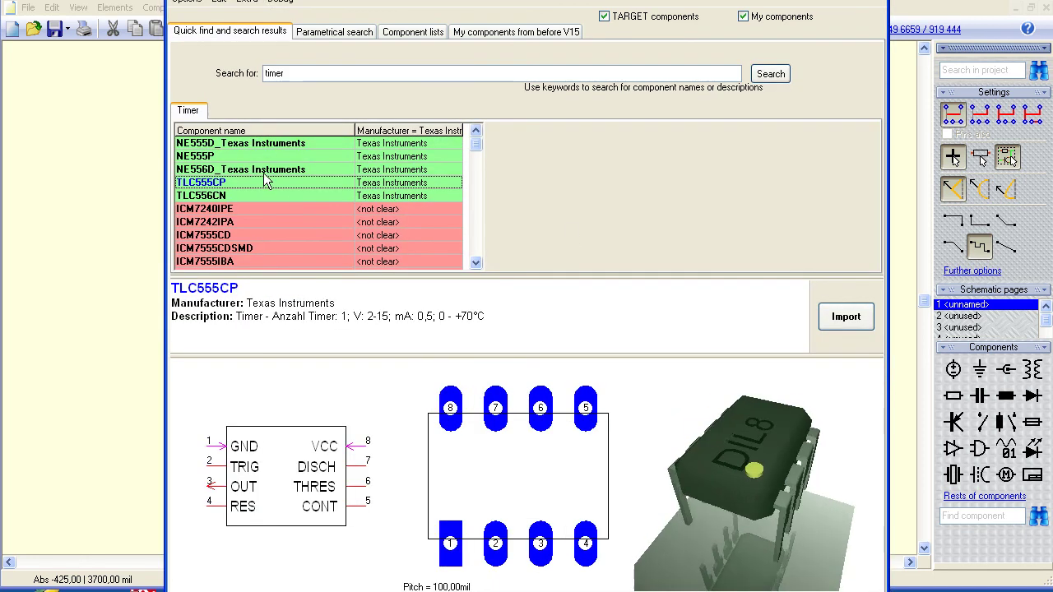
{"action": "left_click", "coordinate": [263, 170]}
{"action": "left_click", "coordinate": [263, 156]}
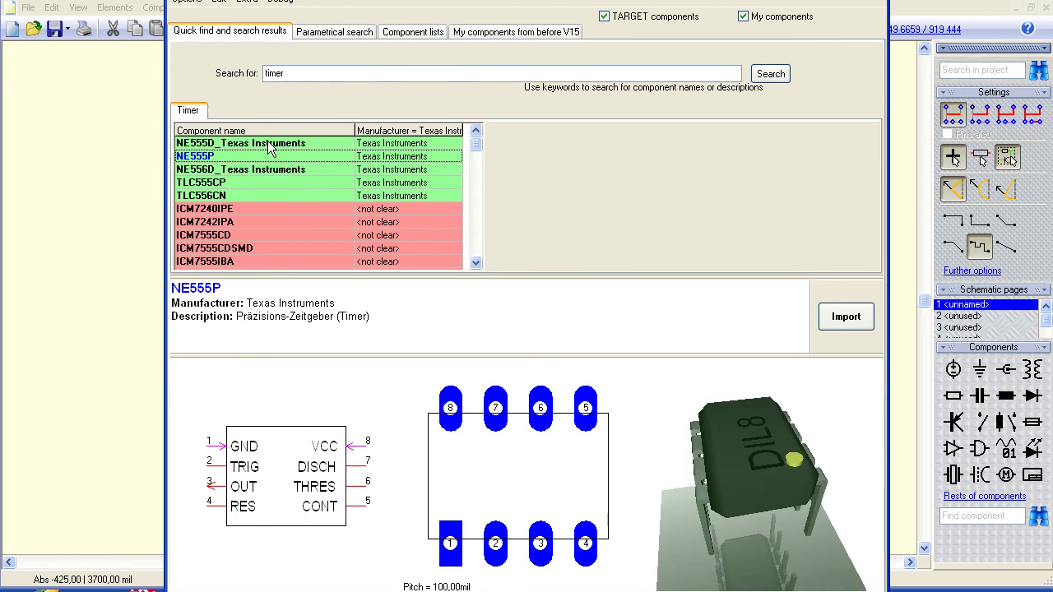
{"action": "left_click", "coordinate": [268, 143]}
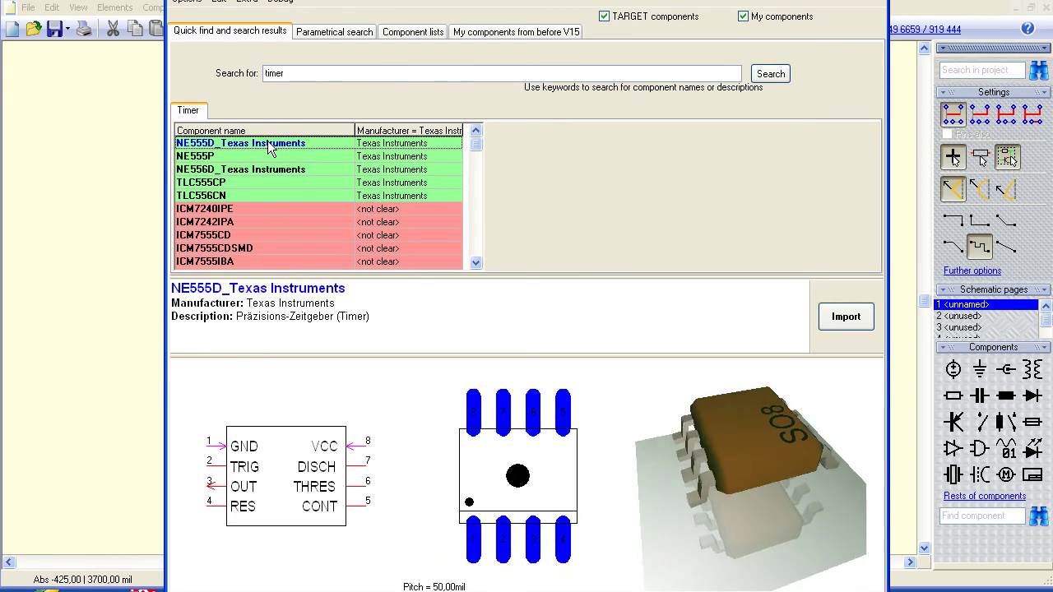
{"action": "left_click", "coordinate": [853, 326]}
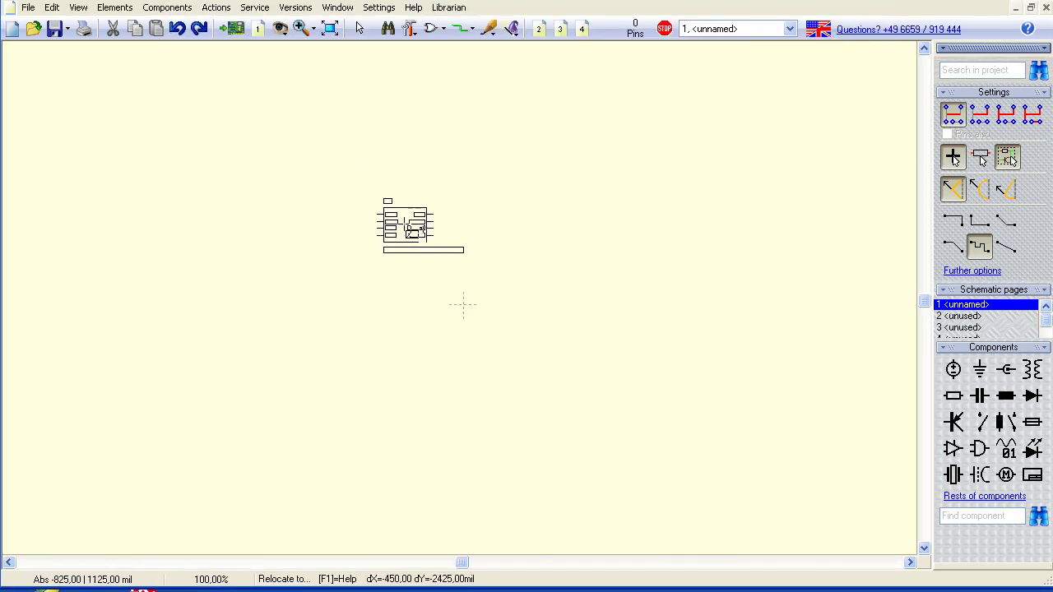
Step: Drop one NE555D timer symbol on the schematic and reopen the component database
{"action": "left_click", "coordinate": [406, 225]}
{"action": "key", "text": "Escape"}
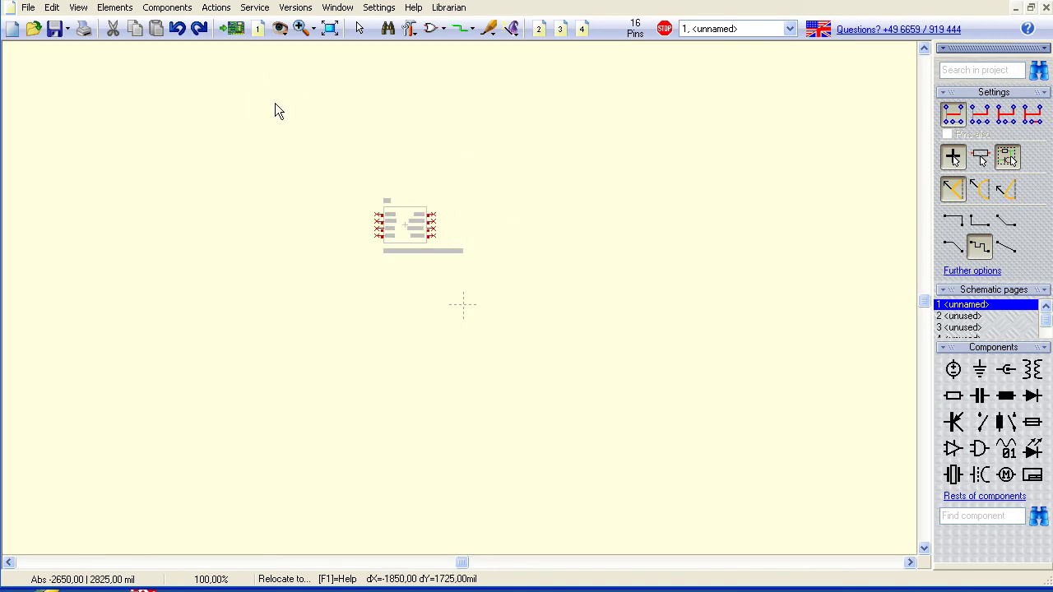
{"action": "left_click", "coordinate": [243, 37]}
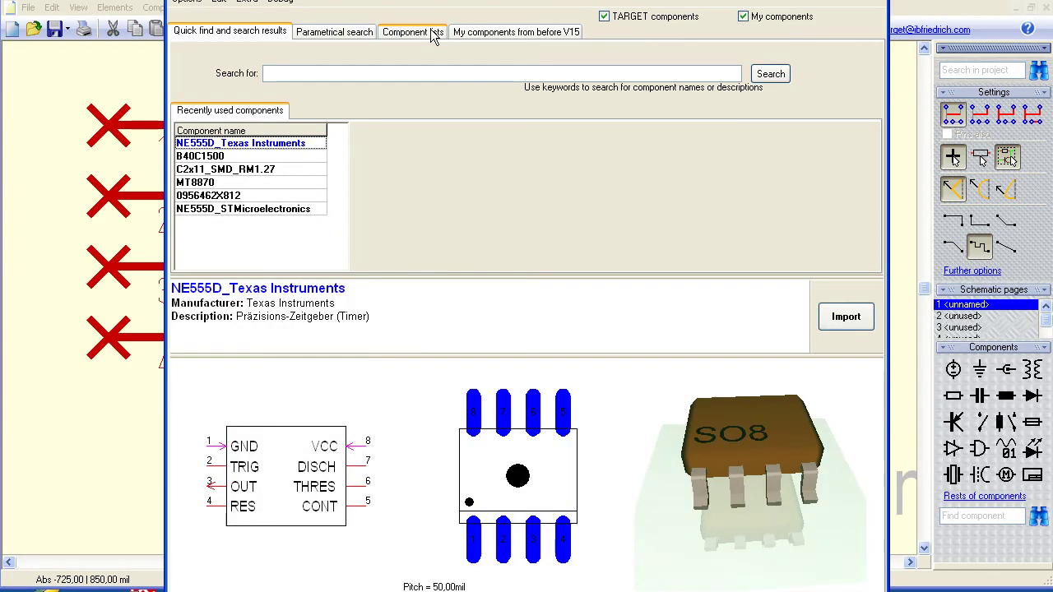